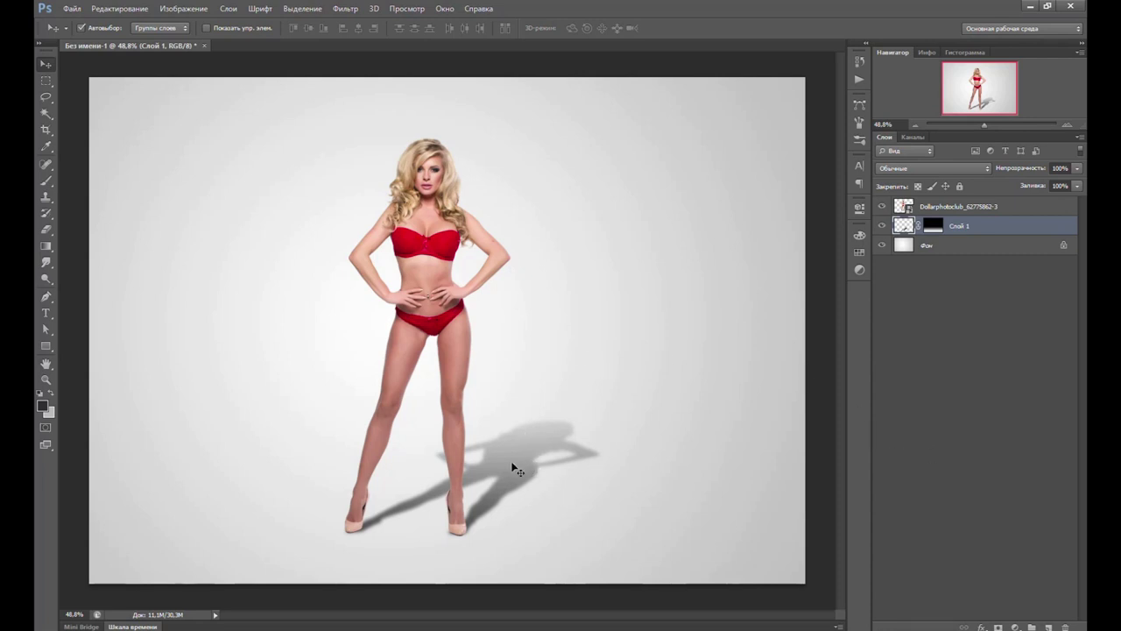
Zoom in on the soft shadow around the model's shoes, then begin a new document
{"action": "scroll", "coordinate": [534, 468], "scroll_direction": "up", "scroll_amount": 5}
{"action": "scroll", "coordinate": [501, 292], "scroll_direction": "down", "scroll_amount": 5}
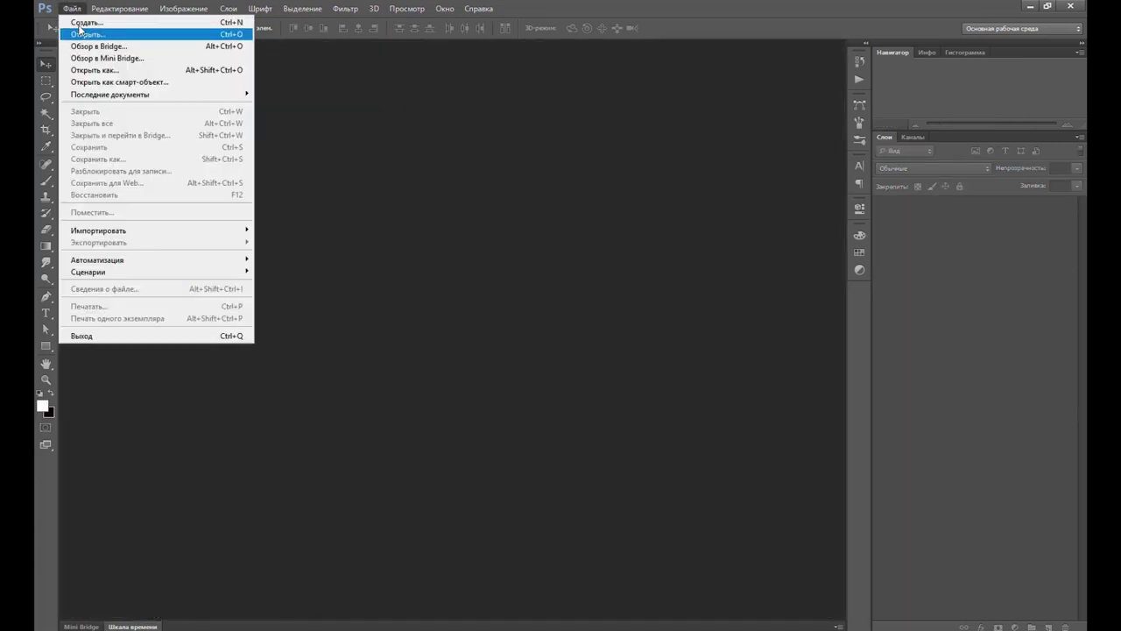
{"action": "left_click", "coordinate": [79, 20]}
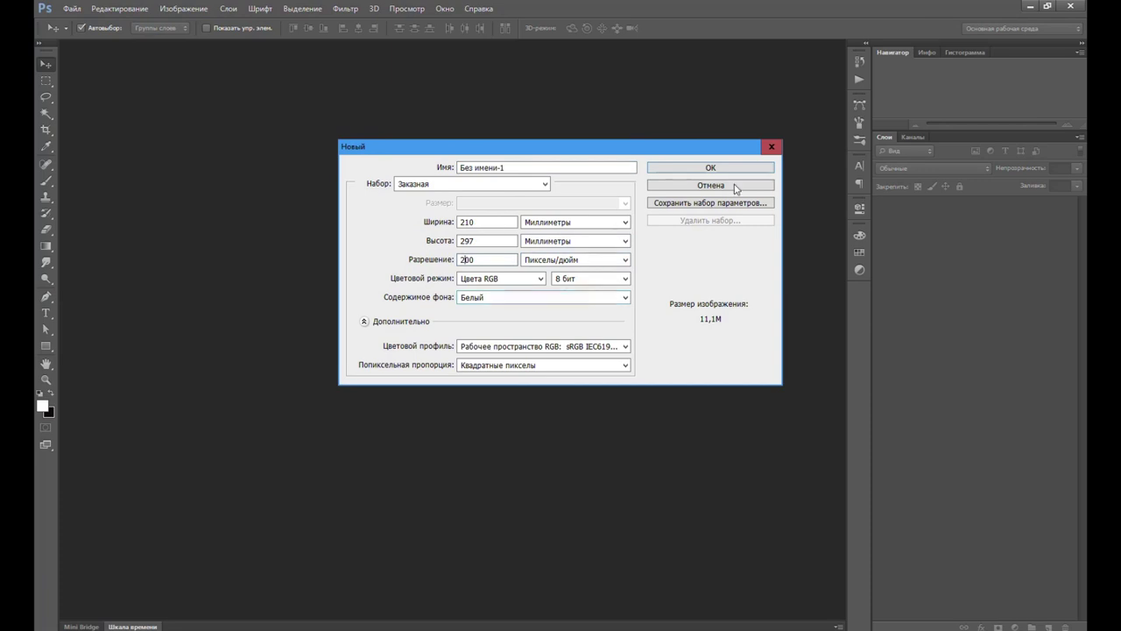
Create a blank white 210 × 297 mm document and rotate the canvas 90° clockwise to landscape
{"action": "left_click", "coordinate": [732, 169]}
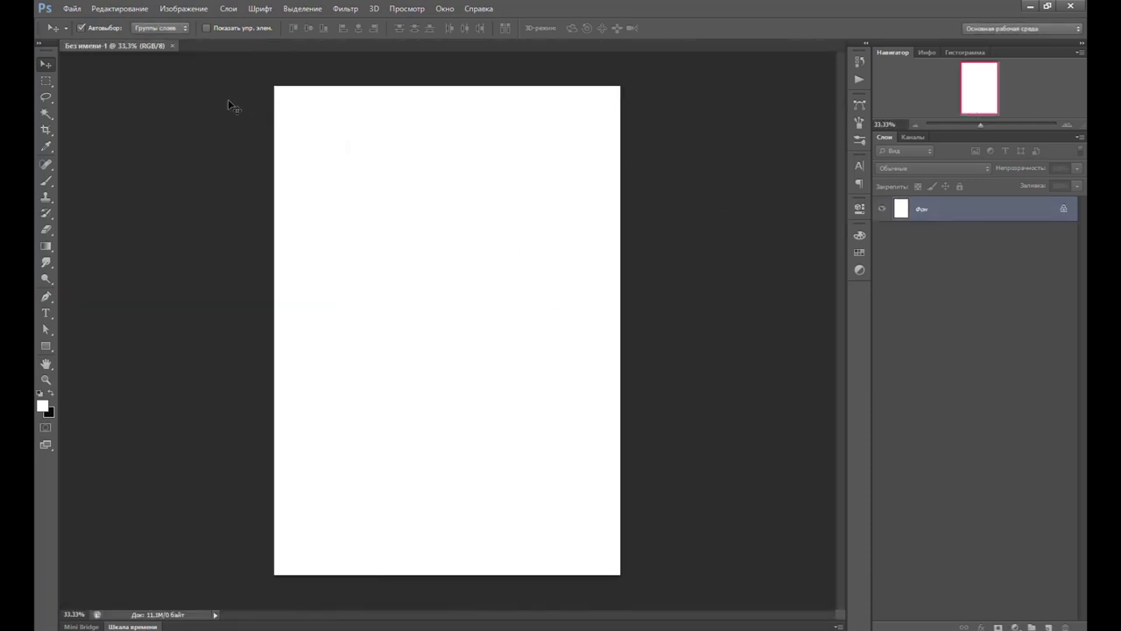
{"action": "left_click", "coordinate": [183, 9]}
{"action": "mouse_move", "coordinate": [210, 123]}
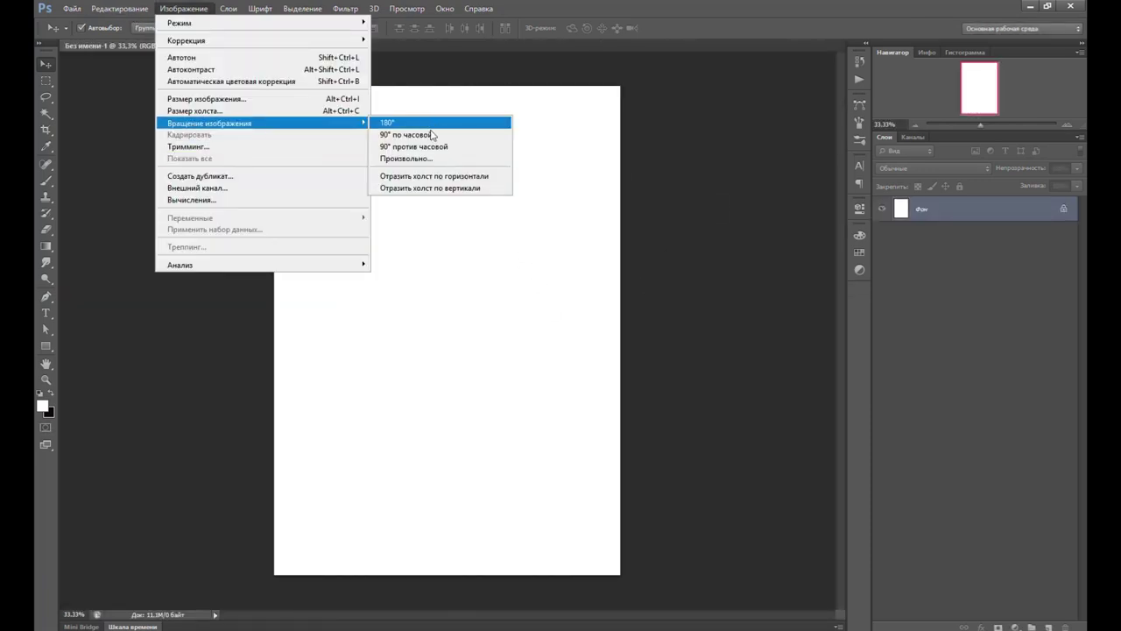
{"action": "left_click", "coordinate": [433, 134]}
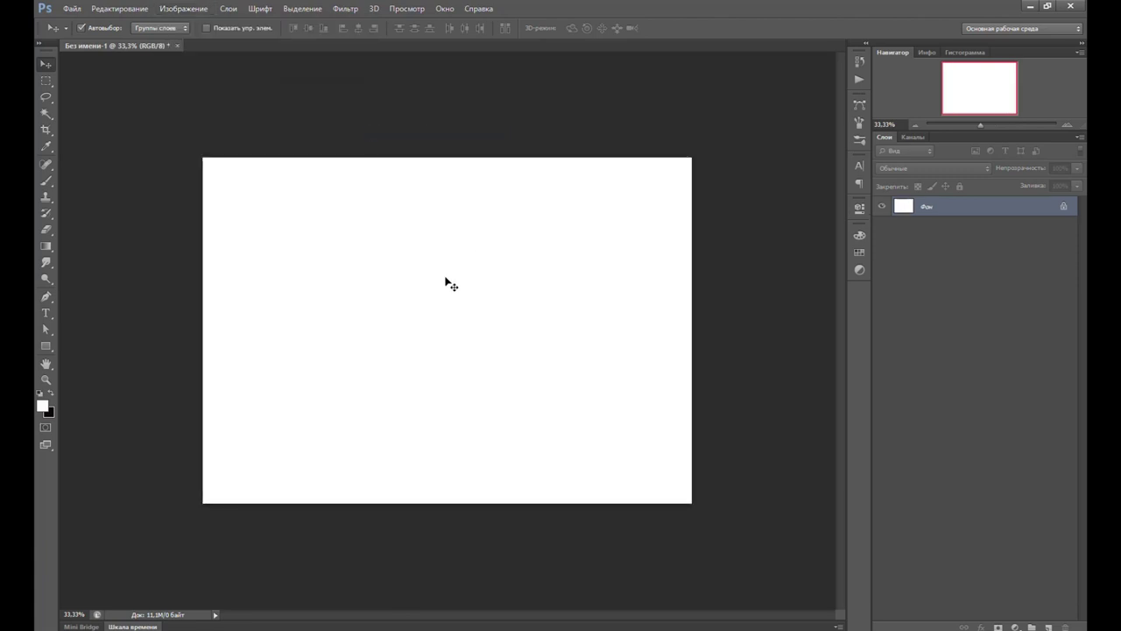
Keep the foreground white and set the background colour to light grey #e7e7e7
{"action": "left_click", "coordinate": [43, 405]}
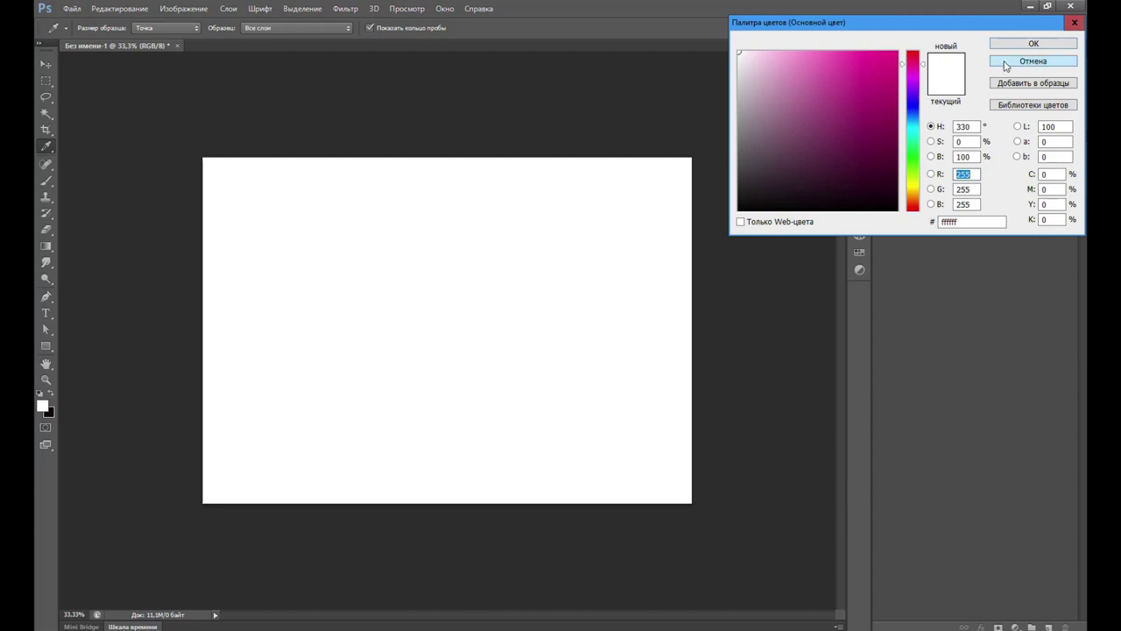
{"action": "left_click", "coordinate": [1007, 64]}
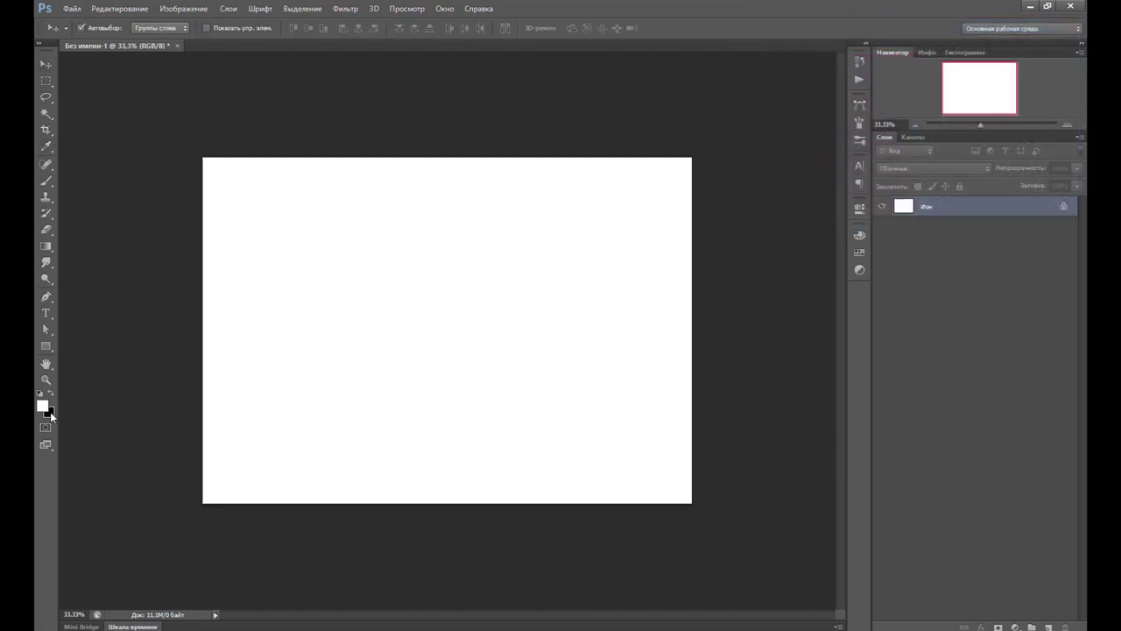
{"action": "left_click", "coordinate": [50, 414]}
{"action": "mouse_move", "coordinate": [704, 98]}
{"action": "left_mouse_down"}
{"action": "mouse_move", "coordinate": [684, 62]}
{"action": "mouse_move", "coordinate": [893, 66]}
{"action": "left_mouse_up"}
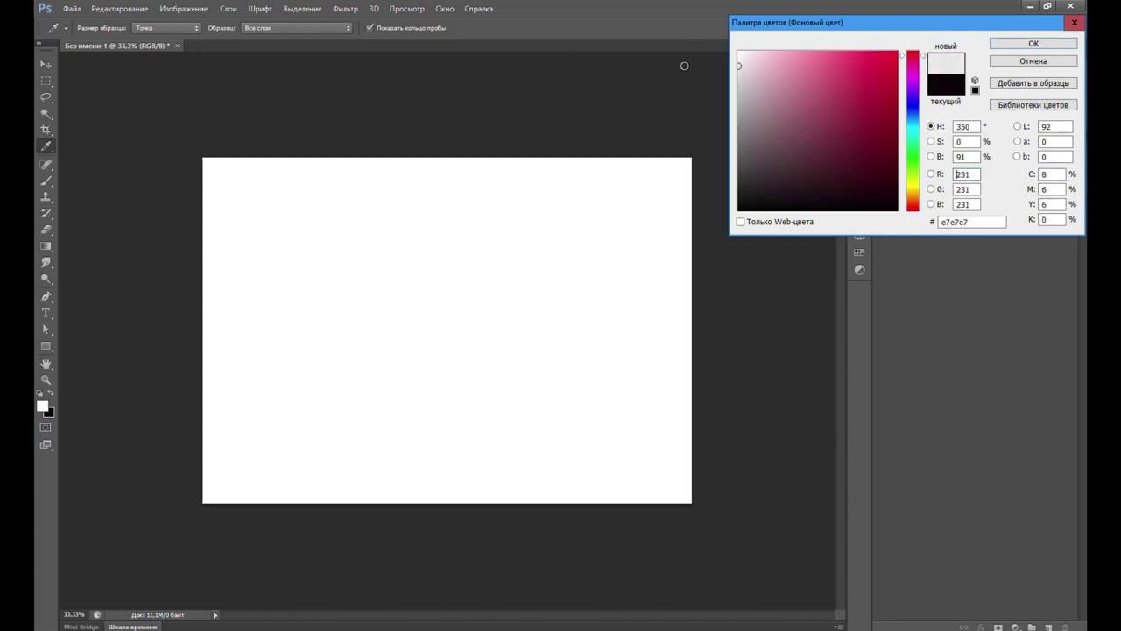
{"action": "left_click", "coordinate": [1034, 44]}
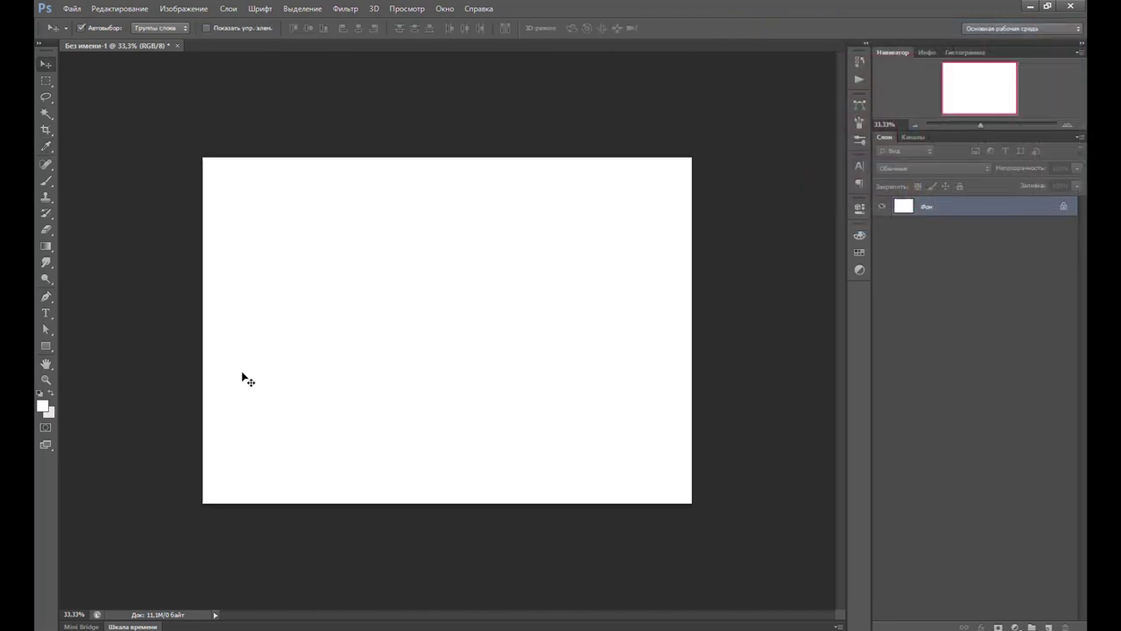
Fill the canvas with a radial white-to-grey gradient dragged outward from the centre
{"action": "left_click", "coordinate": [47, 246]}
{"action": "mouse_move", "coordinate": [403, 316]}
{"action": "left_mouse_down"}
{"action": "mouse_move", "coordinate": [450, 327]}
{"action": "mouse_move", "coordinate": [680, 175]}
{"action": "left_mouse_up"}
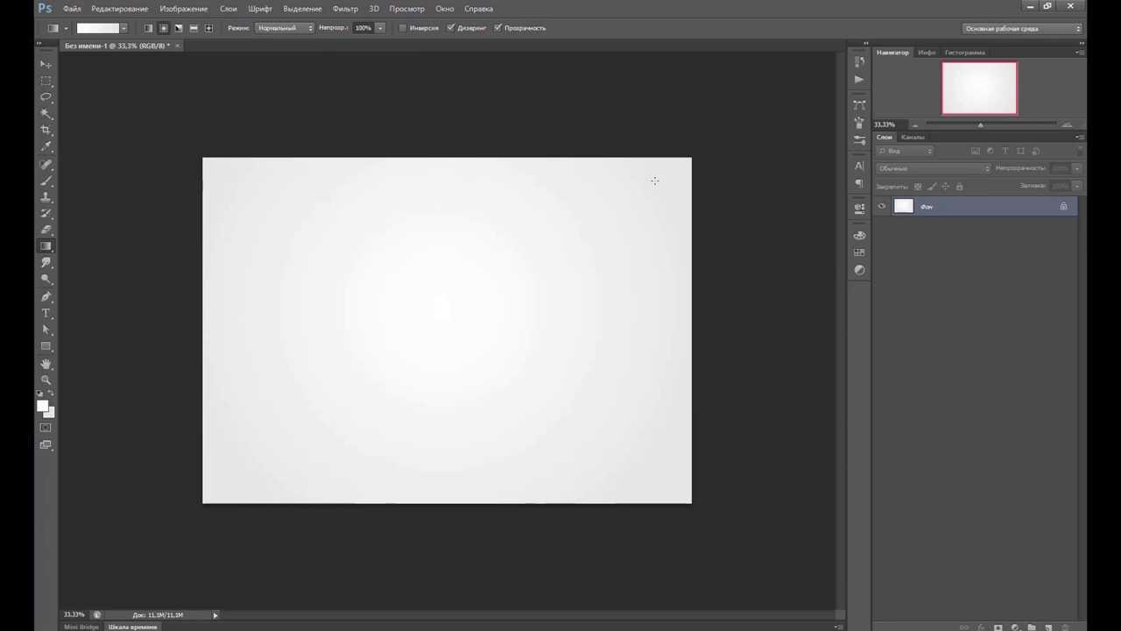
{"action": "left_click", "coordinate": [50, 412]}
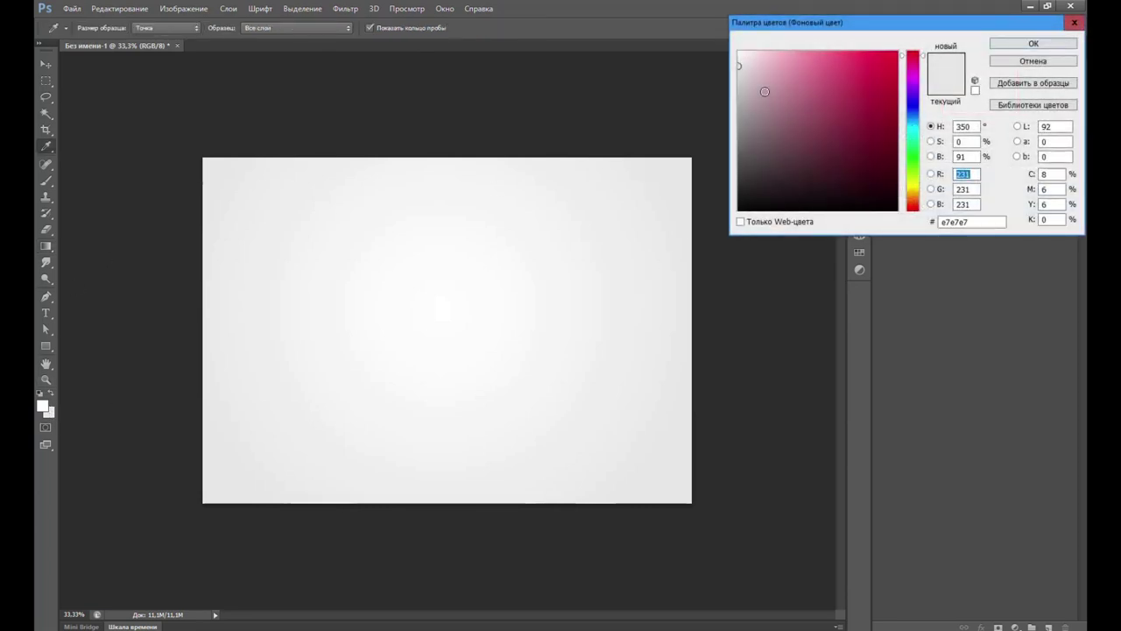
{"action": "key", "text": "Return"}
{"action": "mouse_move", "coordinate": [410, 324]}
{"action": "left_mouse_down"}
{"action": "mouse_move", "coordinate": [738, 135]}
{"action": "mouse_move", "coordinate": [706, 150]}
{"action": "left_mouse_up"}
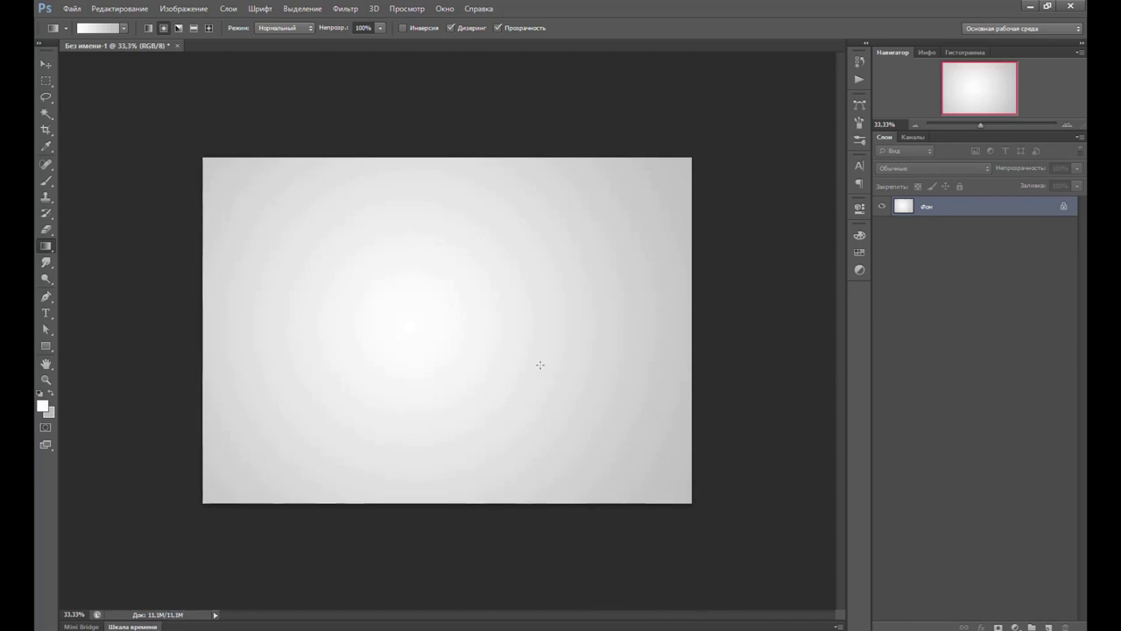
{"action": "left_click", "coordinate": [50, 64]}
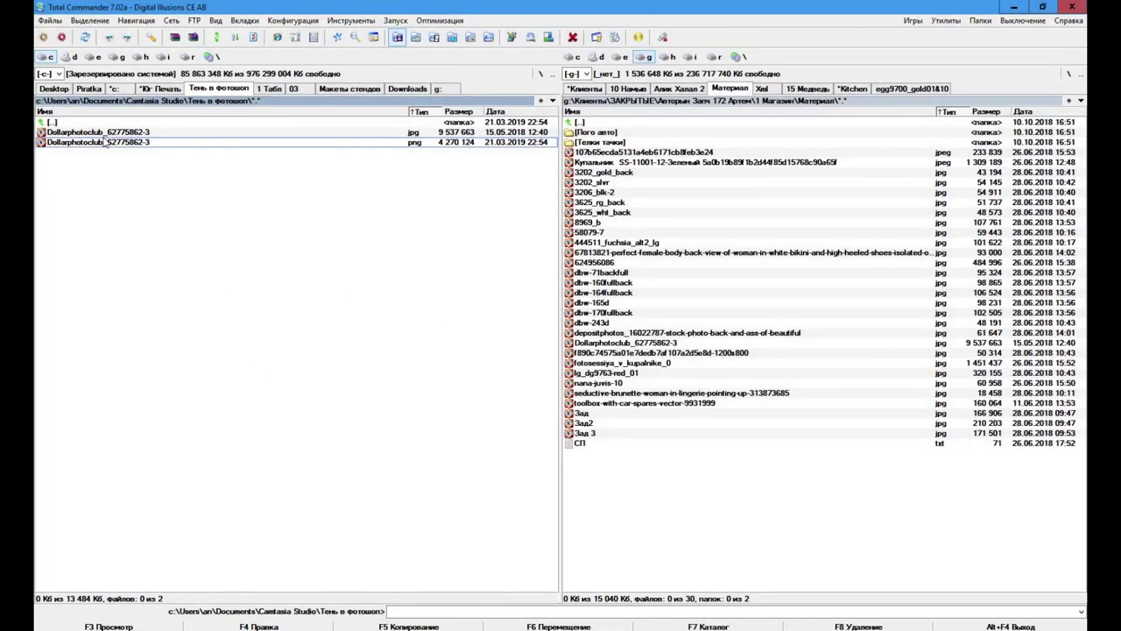
Place the Dollarphotoclub_62775862-3 PNG model cut-out on the gradient and select her outline
{"action": "left_click_drag", "start_coordinate": [105, 142], "coordinate": [478, 348]}
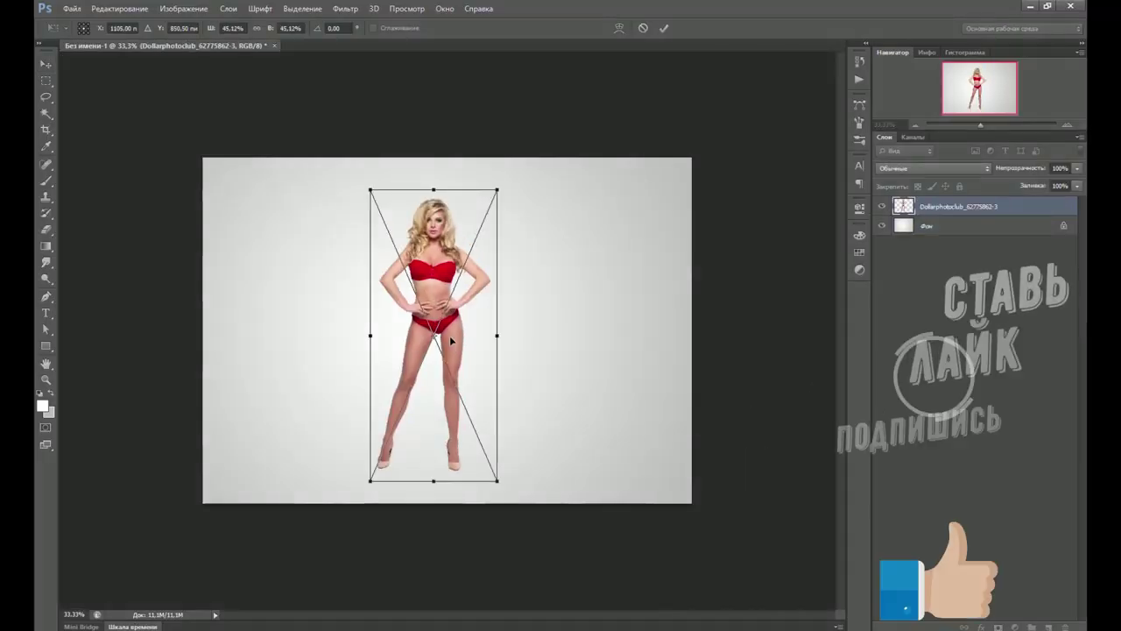
{"action": "key", "text": "Return"}
{"action": "scroll", "coordinate": [450, 337], "scroll_direction": "up", "scroll_amount": 2}
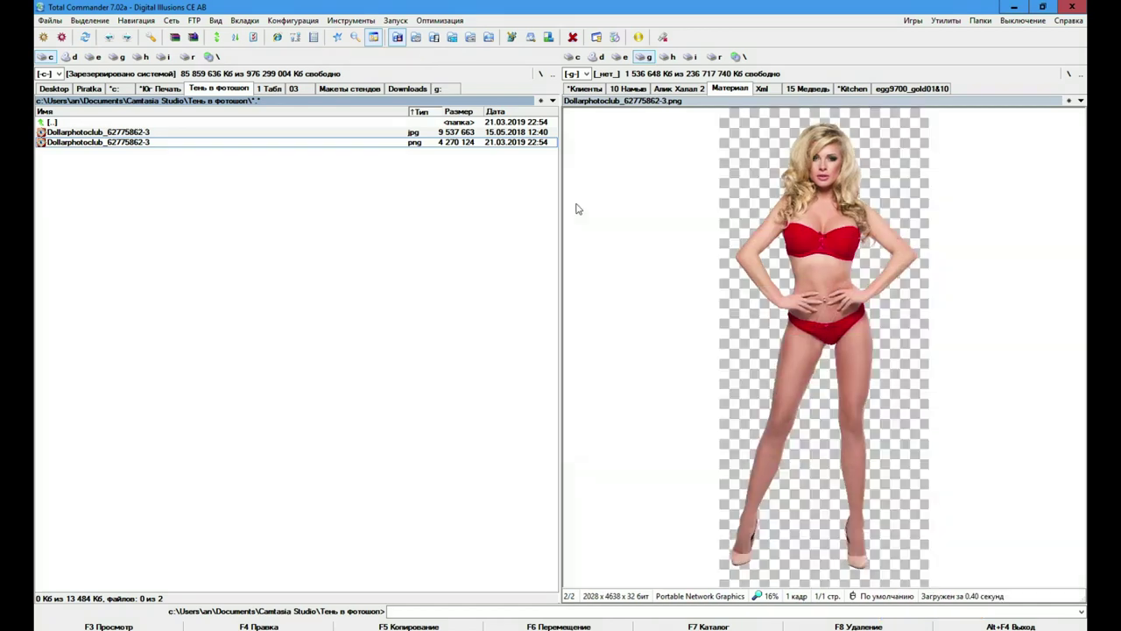
{"action": "left_click", "coordinate": [374, 37]}
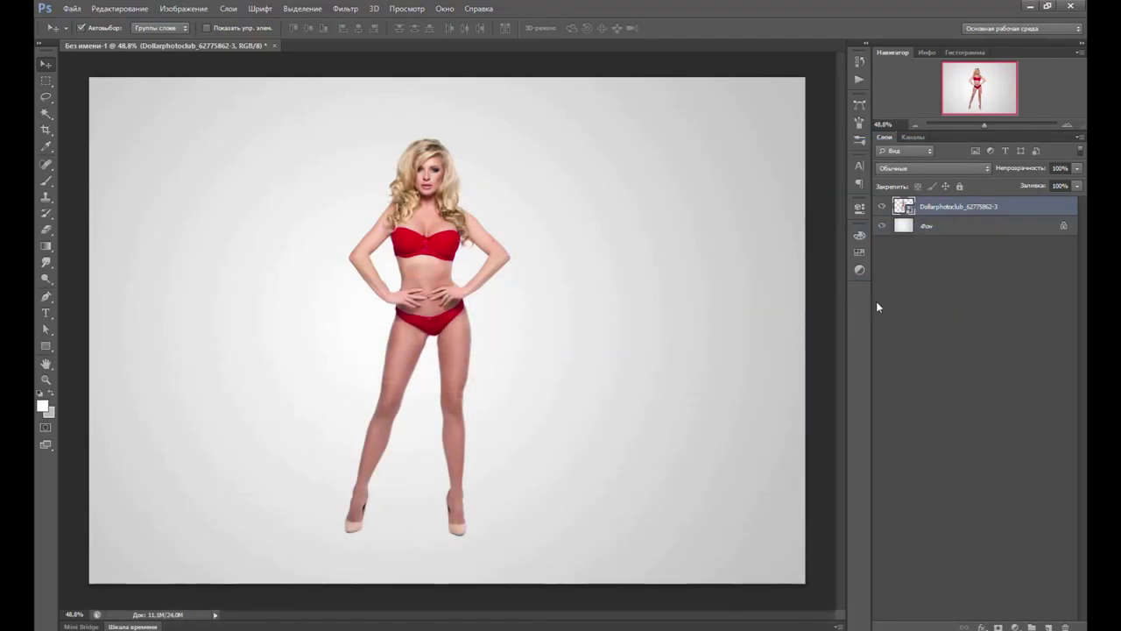
{"action": "left_click", "coordinate": [903, 212], "text": "ctrl"}
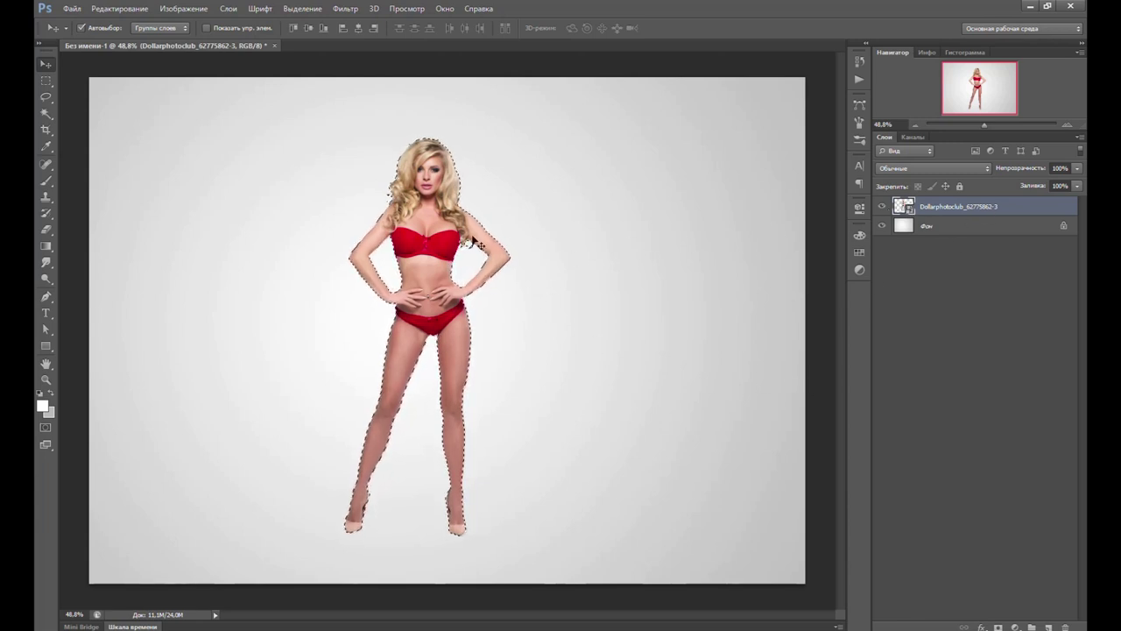
Set the foreground colour to a dark grey for the shadow
{"action": "left_click", "coordinate": [41, 405]}
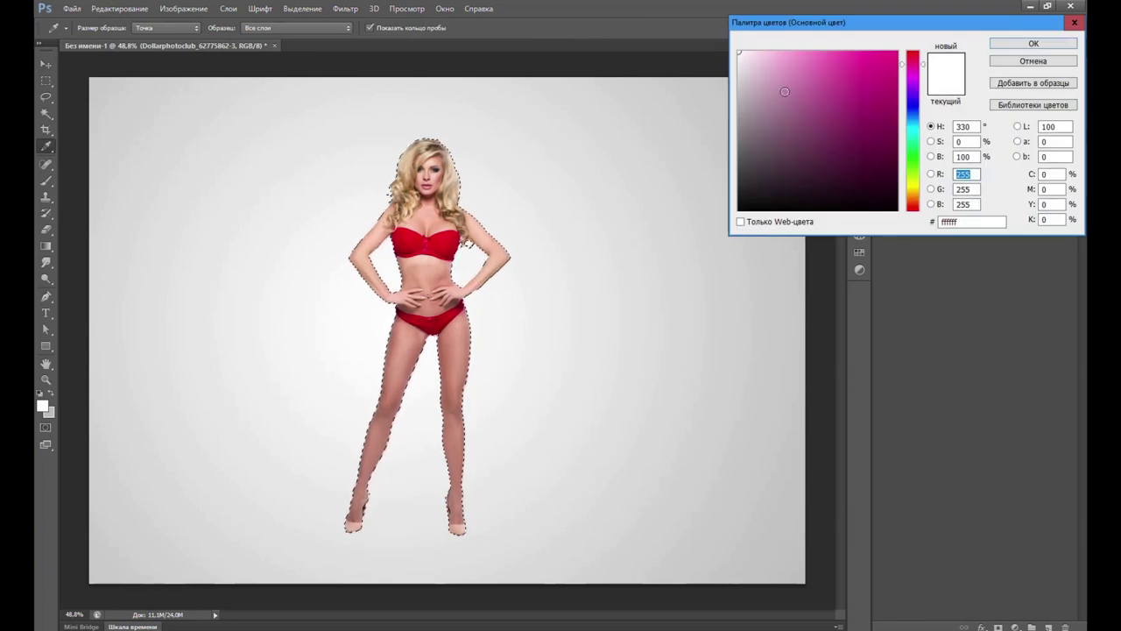
{"action": "left_click", "coordinate": [833, 333]}
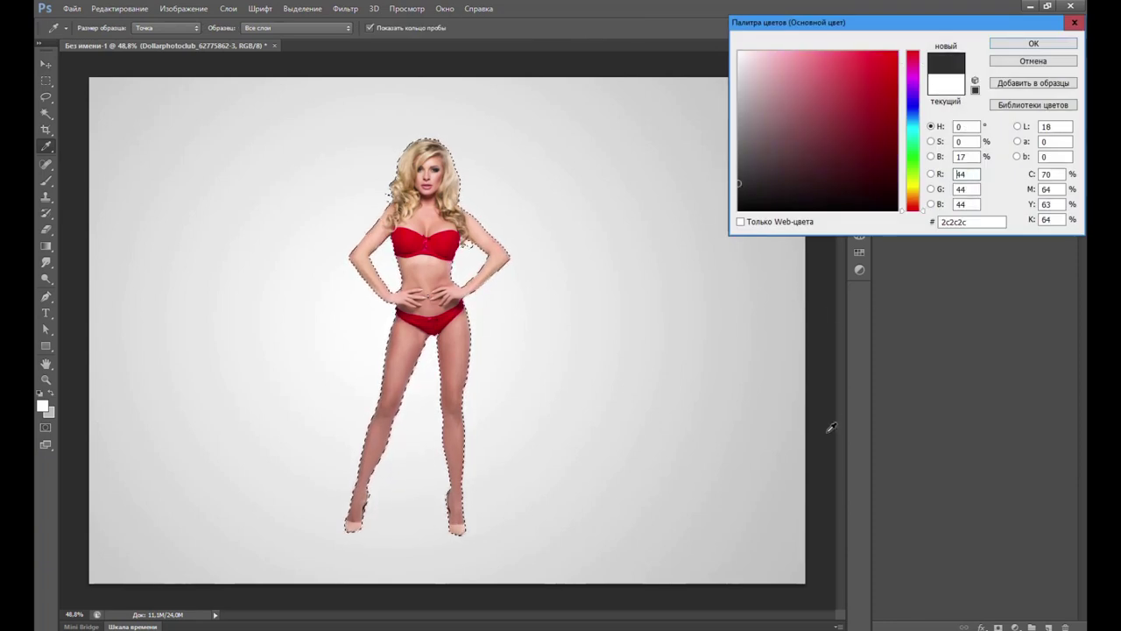
{"action": "left_click", "coordinate": [996, 52]}
{"action": "key", "text": "v"}
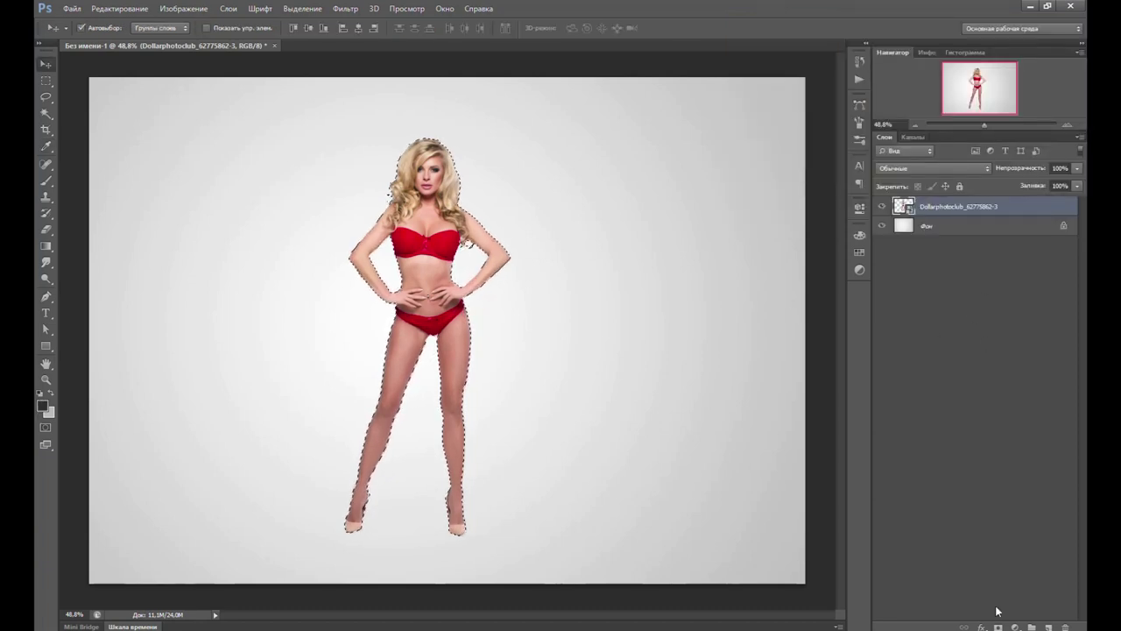
Fill the model selection with dark grey on new layer Слой 1 and move it below the model
{"action": "left_click", "coordinate": [1048, 627]}
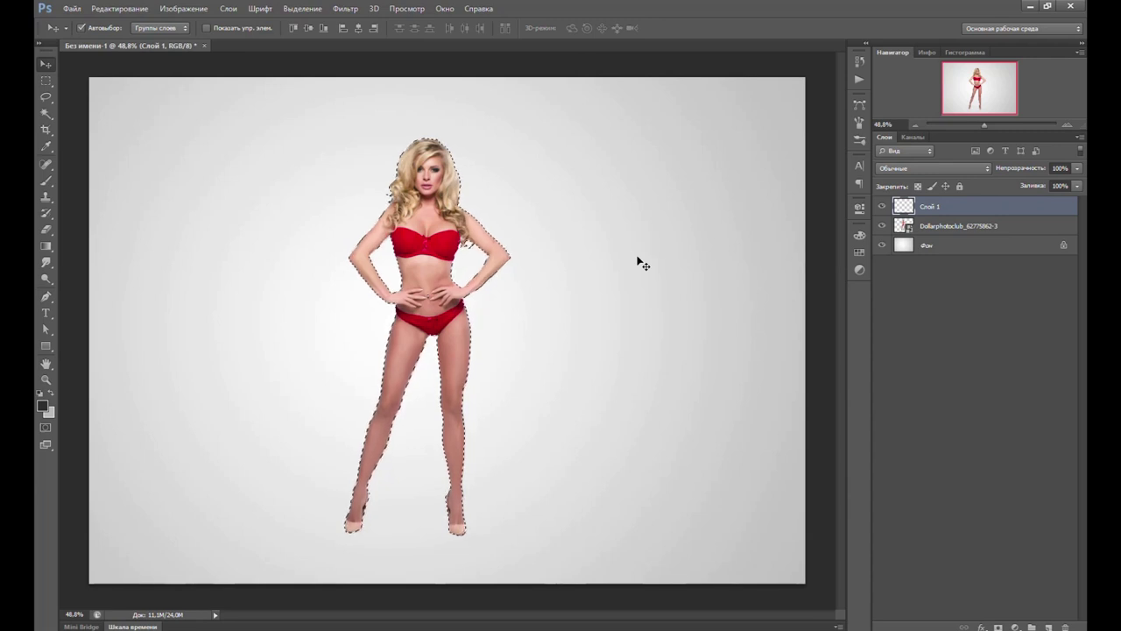
{"action": "key", "text": "i"}
{"action": "key", "text": "shift+F5"}
{"action": "key", "text": "Return"}
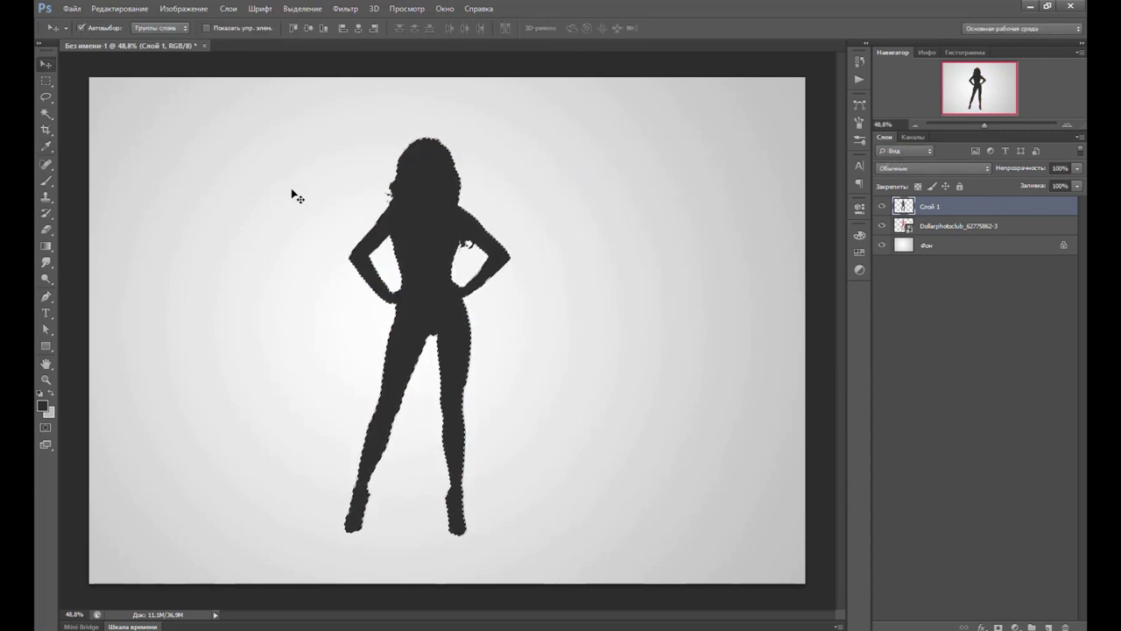
{"action": "key", "text": "ctrl+d"}
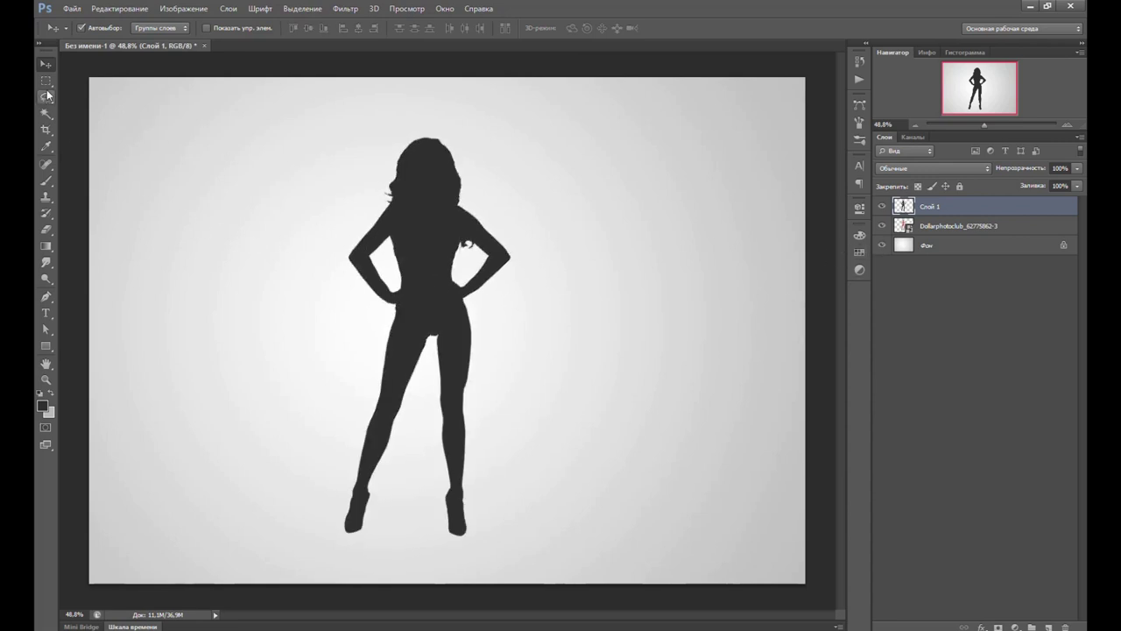
{"action": "left_click_drag", "start_coordinate": [957, 208], "coordinate": [955, 227]}
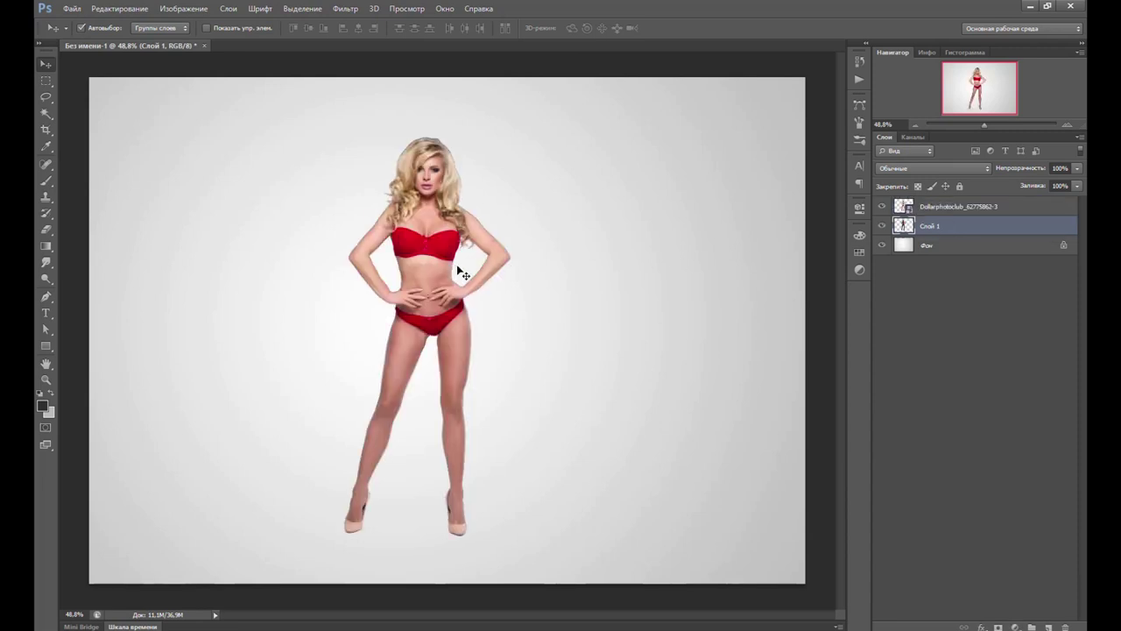
Skew the silhouette down and right so it lies flat on the floor
{"action": "key", "text": "ctrl+t"}
{"action": "left_click_drag", "start_coordinate": [429, 138], "coordinate": [555, 424]}
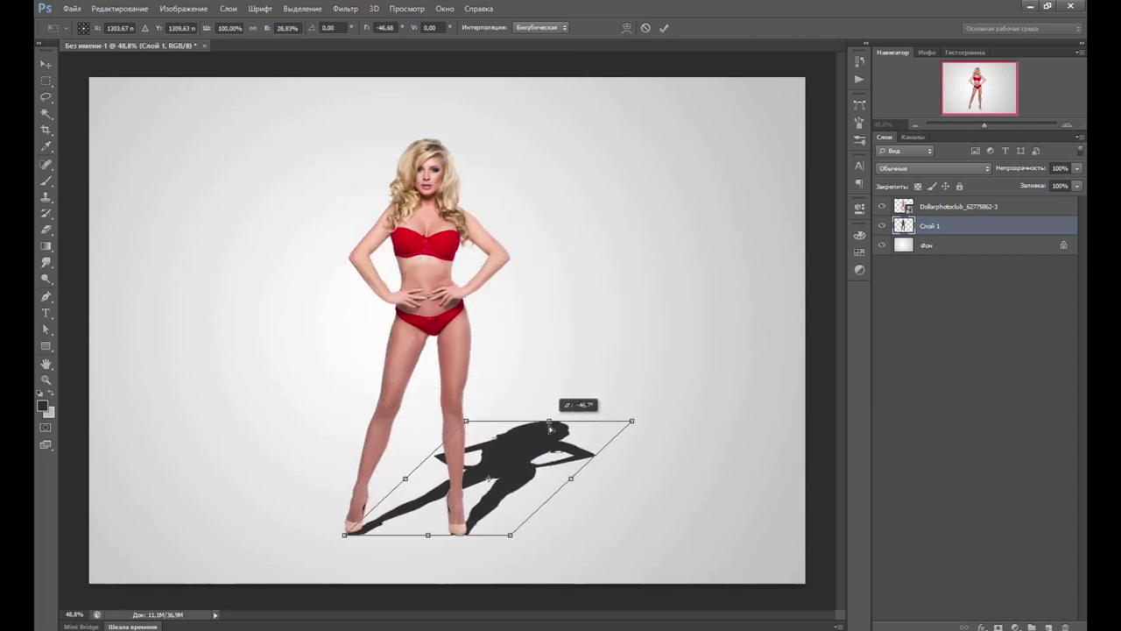
{"action": "left_click_drag", "start_coordinate": [556, 423], "coordinate": [555, 423]}
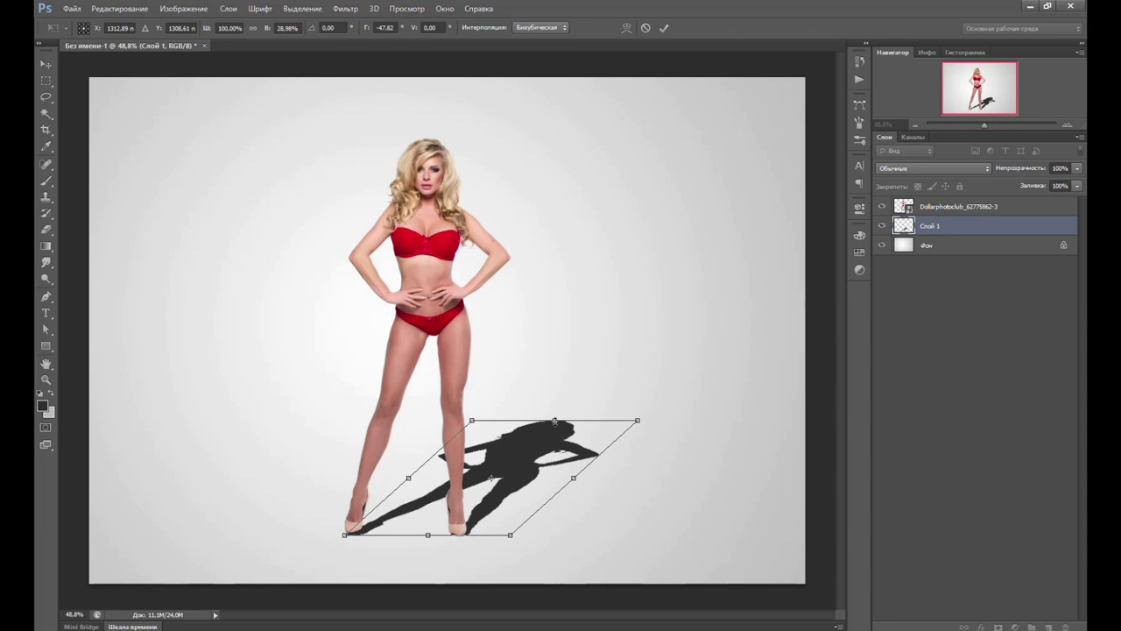
{"action": "key", "text": "Return"}
{"action": "scroll", "coordinate": [394, 475], "scroll_direction": "up", "scroll_amount": 2}
{"action": "scroll", "coordinate": [394, 490], "scroll_direction": "up", "scroll_amount": 3}
{"action": "scroll", "coordinate": [394, 508], "scroll_direction": "up", "scroll_amount": 3}
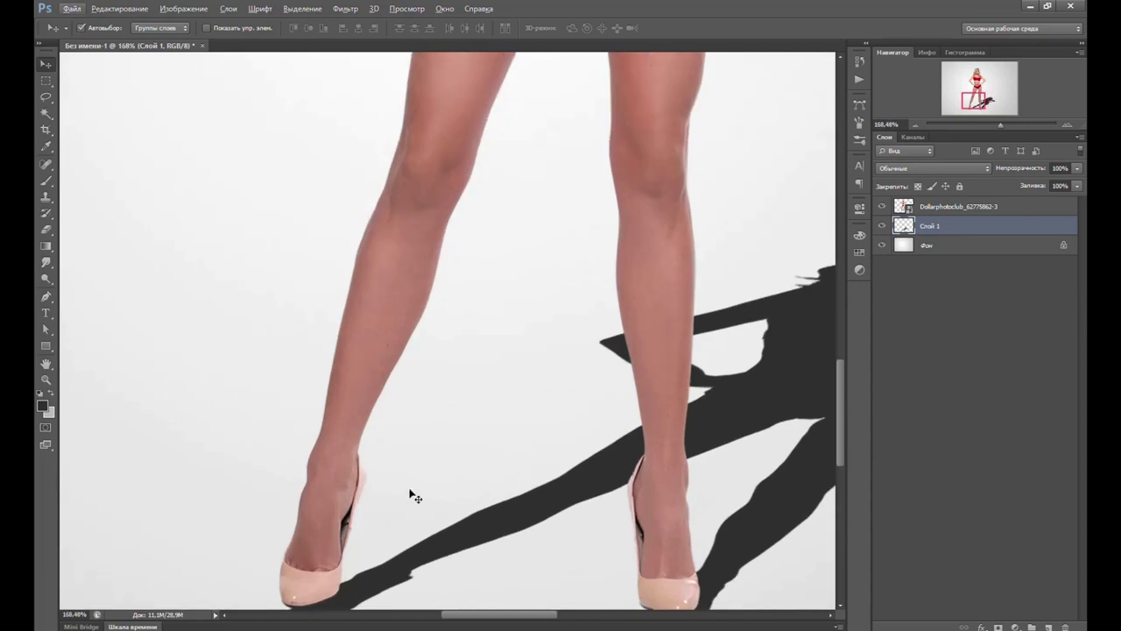
{"action": "scroll", "coordinate": [438, 330], "scroll_direction": "down", "scroll_amount": 1}
{"action": "scroll", "coordinate": [395, 419], "scroll_direction": "up", "scroll_amount": 3}
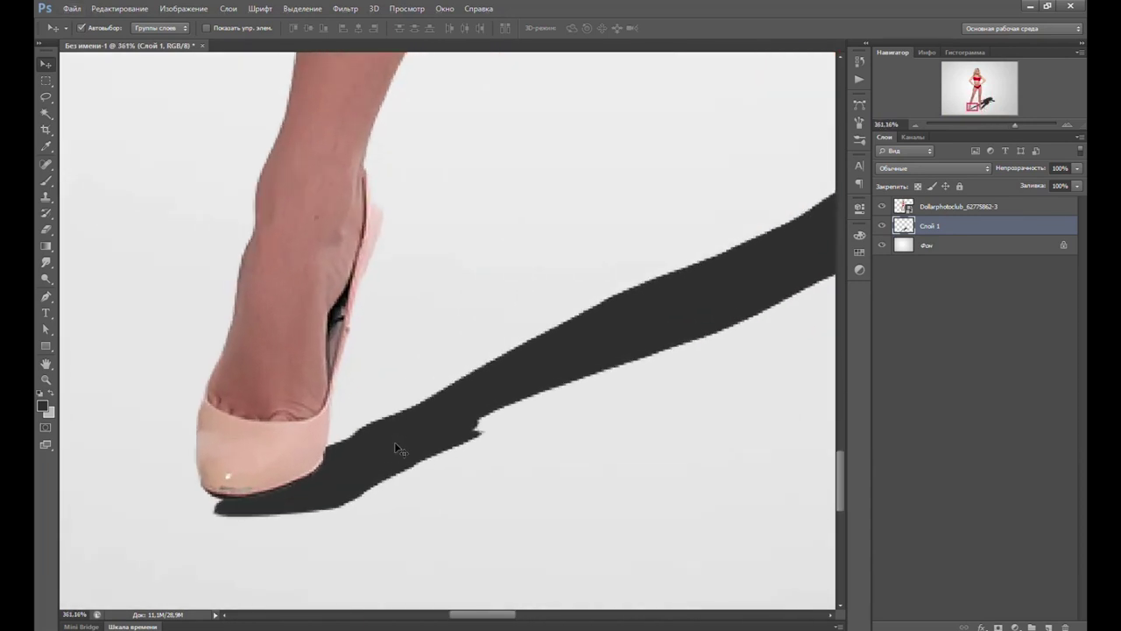
Adjust the shadow's corner to meet the model's shoe and fit the image back in view
{"action": "key", "text": "ctrl+t"}
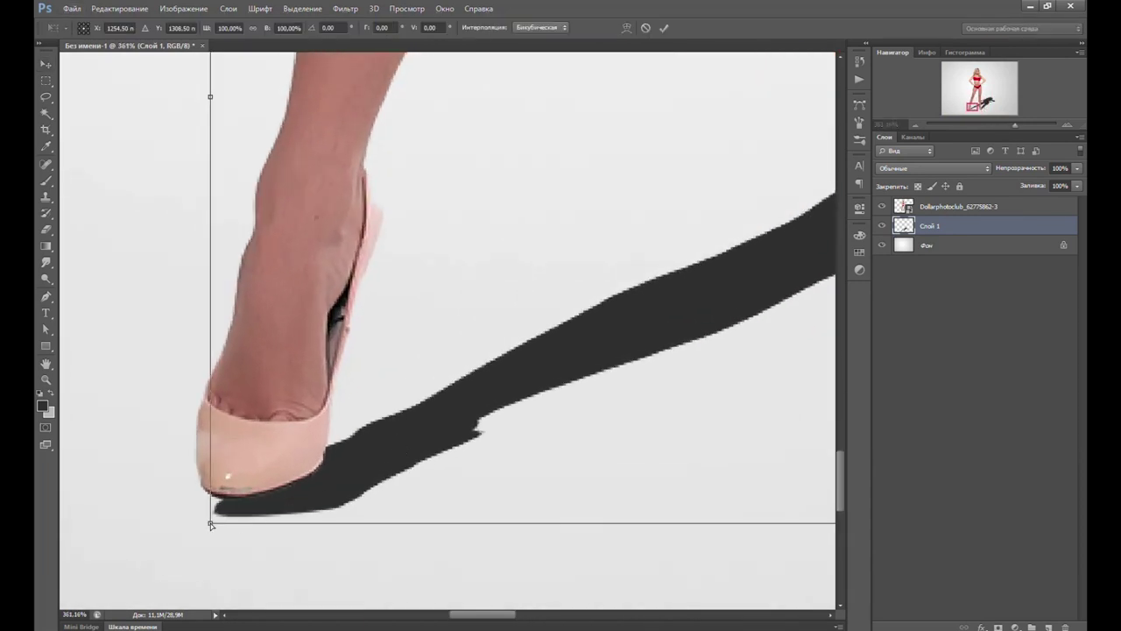
{"action": "left_click_drag", "start_coordinate": [210, 523], "coordinate": [200, 506]}
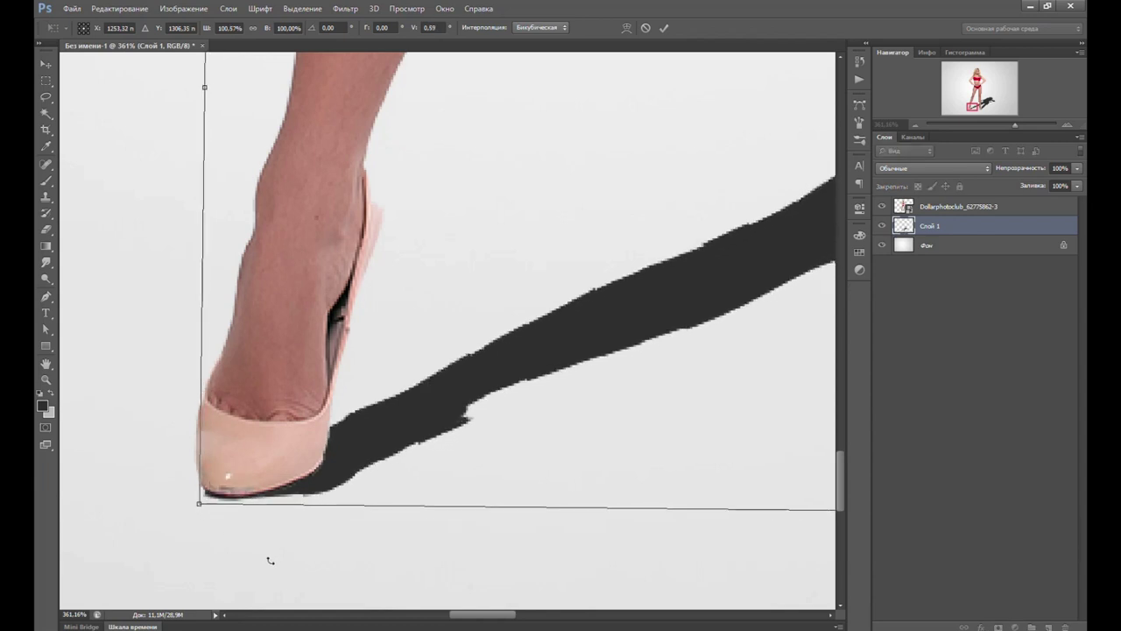
{"action": "key", "text": "Return"}
{"action": "key", "text": "ctrl+0"}
{"action": "left_click", "coordinate": [303, 9]}
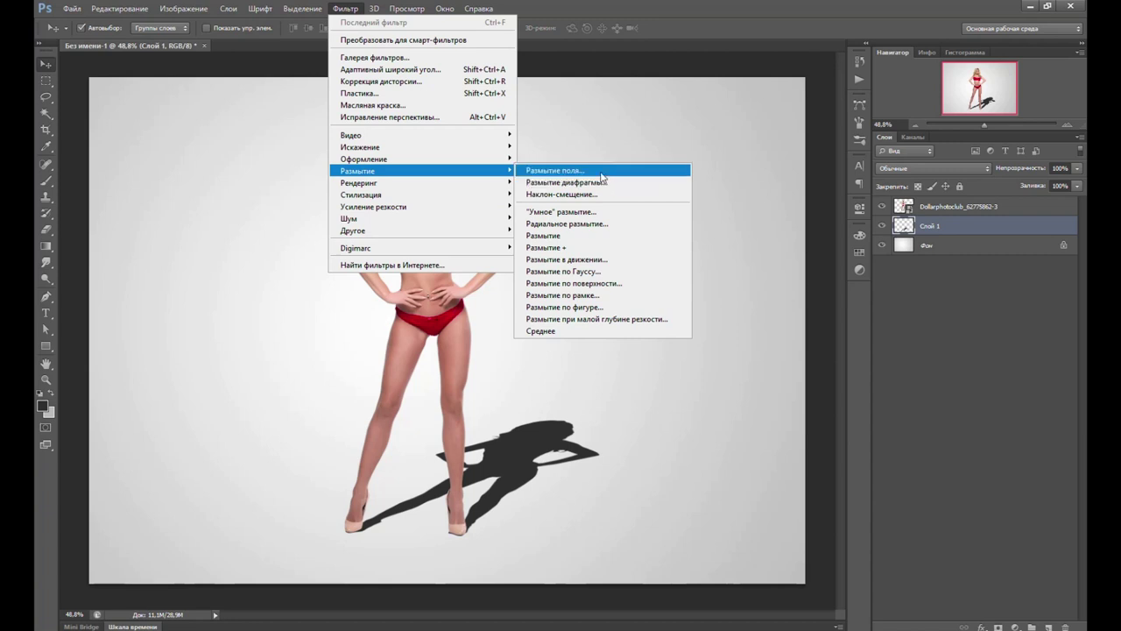
Apply a 5.5-pixel Gaussian blur to the shadow and add a layer mask to Слой 1
{"action": "left_click", "coordinate": [574, 272]}
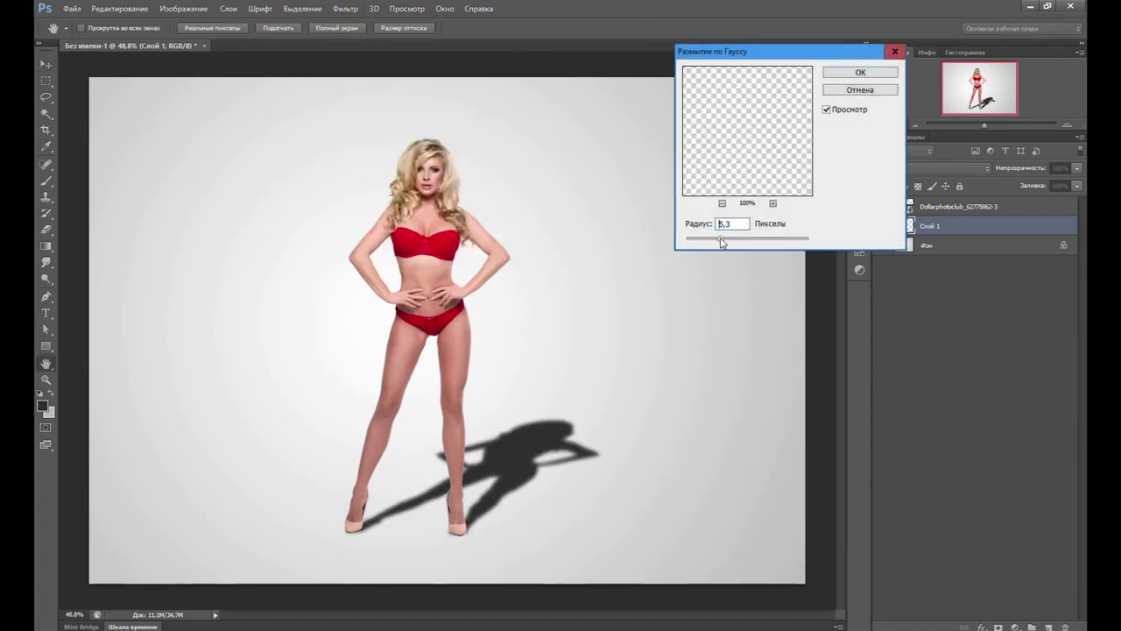
{"action": "left_click_drag", "start_coordinate": [719, 242], "coordinate": [724, 242]}
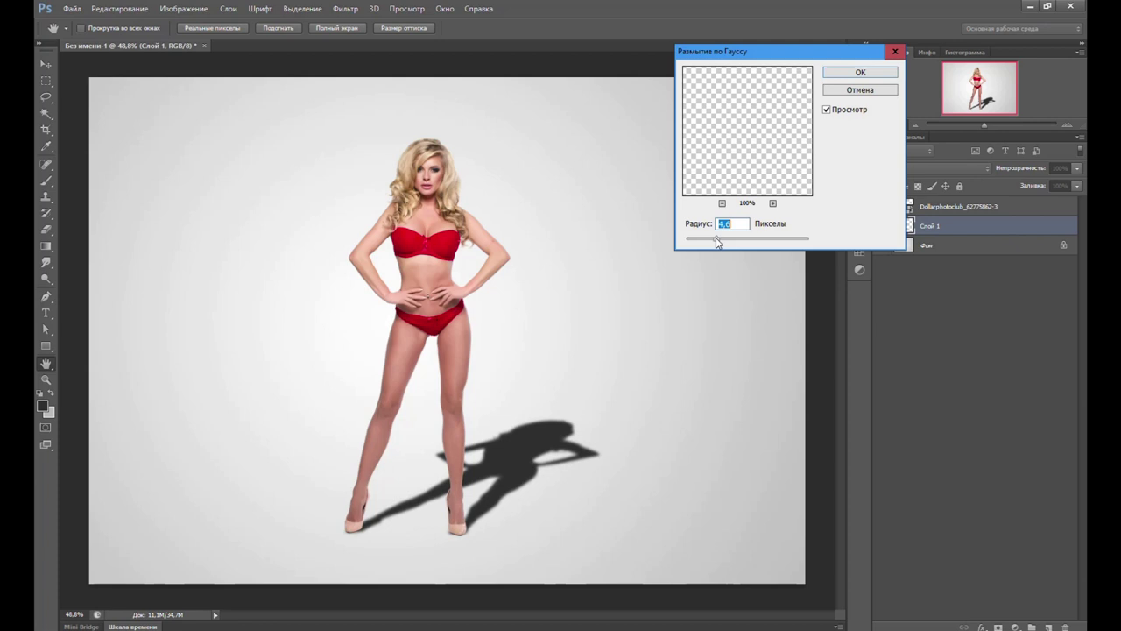
{"action": "left_click", "coordinate": [867, 74]}
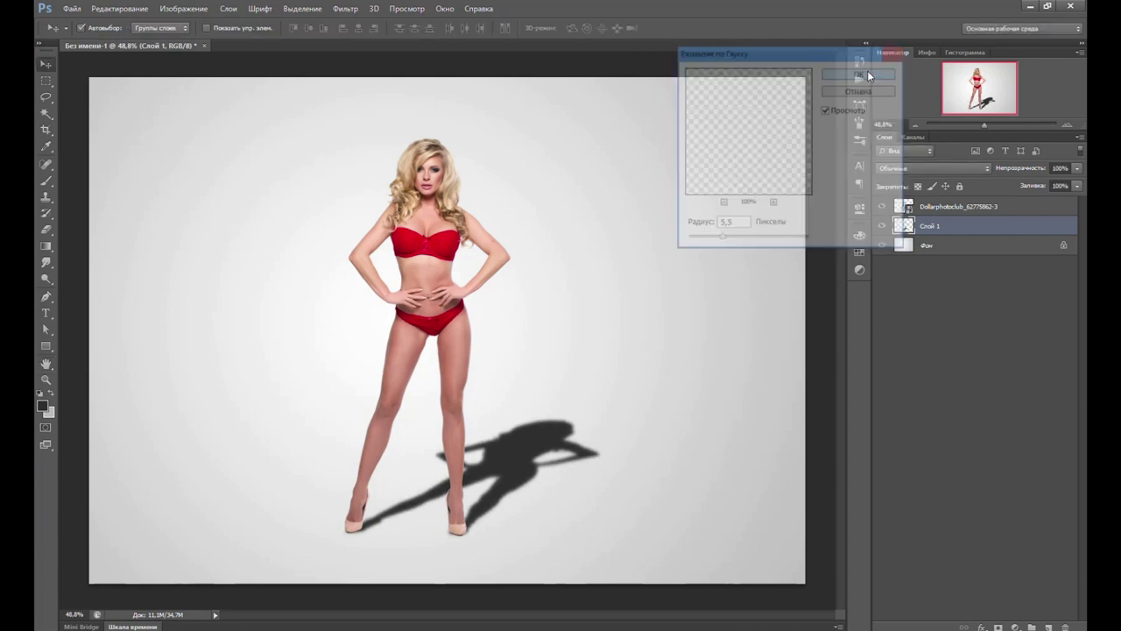
{"action": "left_click", "coordinate": [999, 628]}
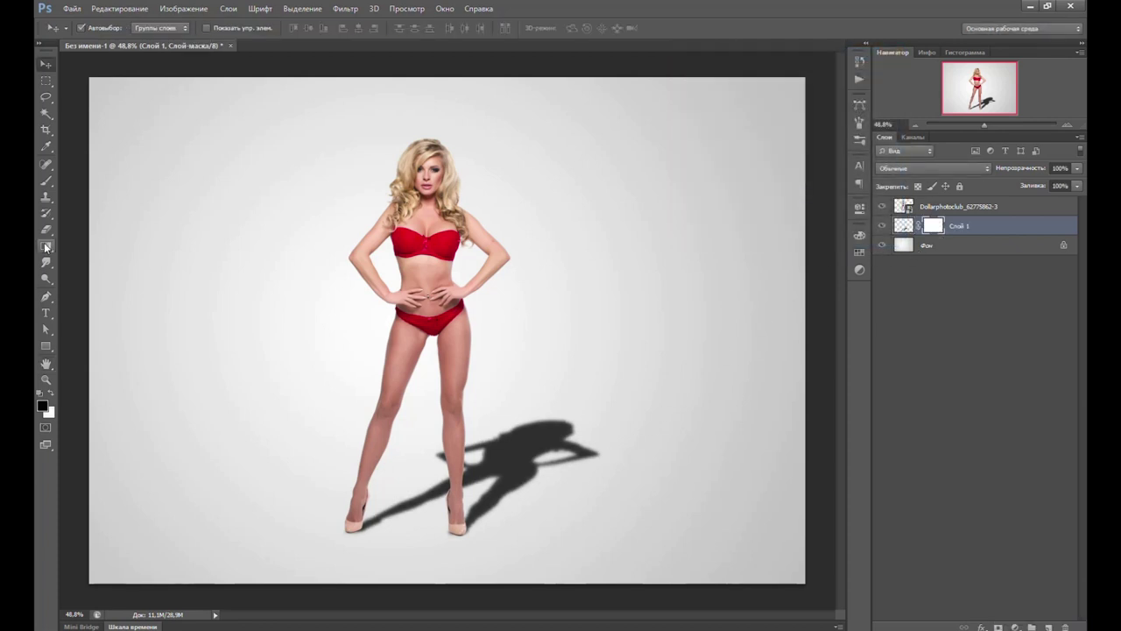
Draw a linear black-to-white gradient on the shadow's mask to fade its far end
{"action": "left_click", "coordinate": [46, 248]}
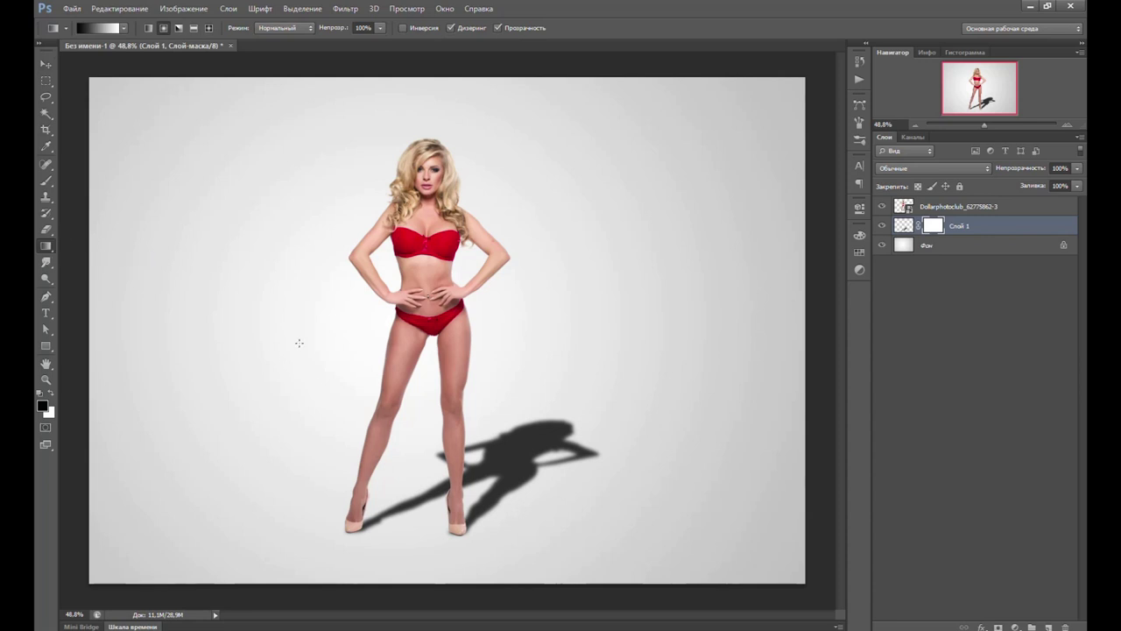
{"action": "left_click", "coordinate": [150, 29]}
{"action": "left_click_drag", "start_coordinate": [542, 366], "coordinate": [542, 469]}
{"action": "left_click_drag", "start_coordinate": [538, 572], "coordinate": [538, 572]}
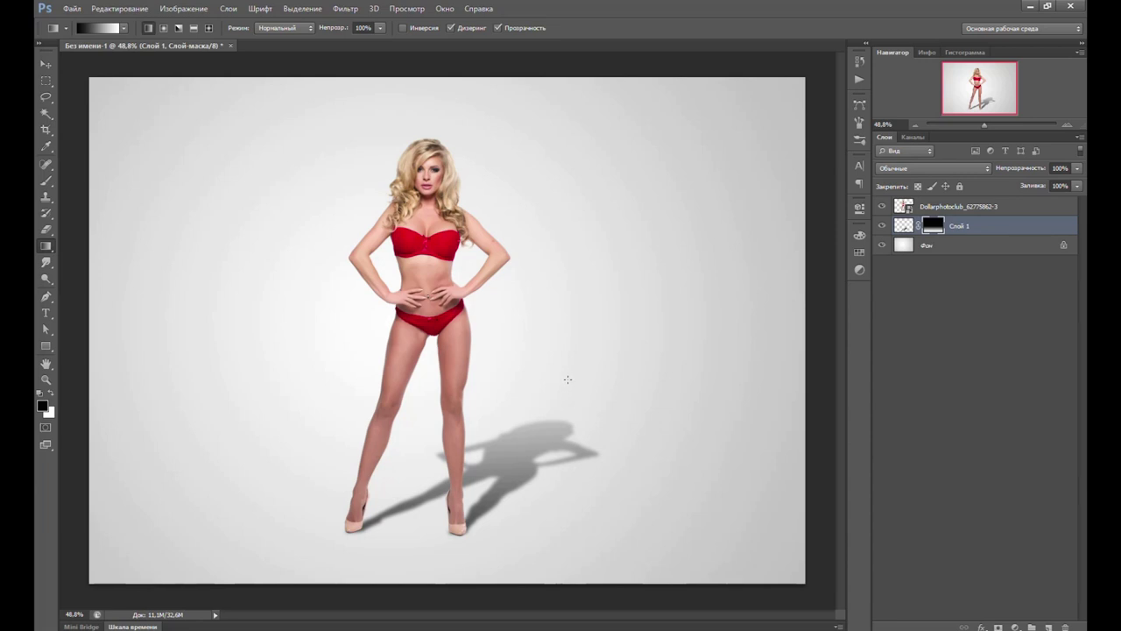
{"action": "left_click_drag", "start_coordinate": [568, 378], "coordinate": [579, 456]}
Set the shadow layer's opacity to 50%
{"action": "left_click", "coordinate": [1060, 167]}
{"action": "type", "text": "50"}
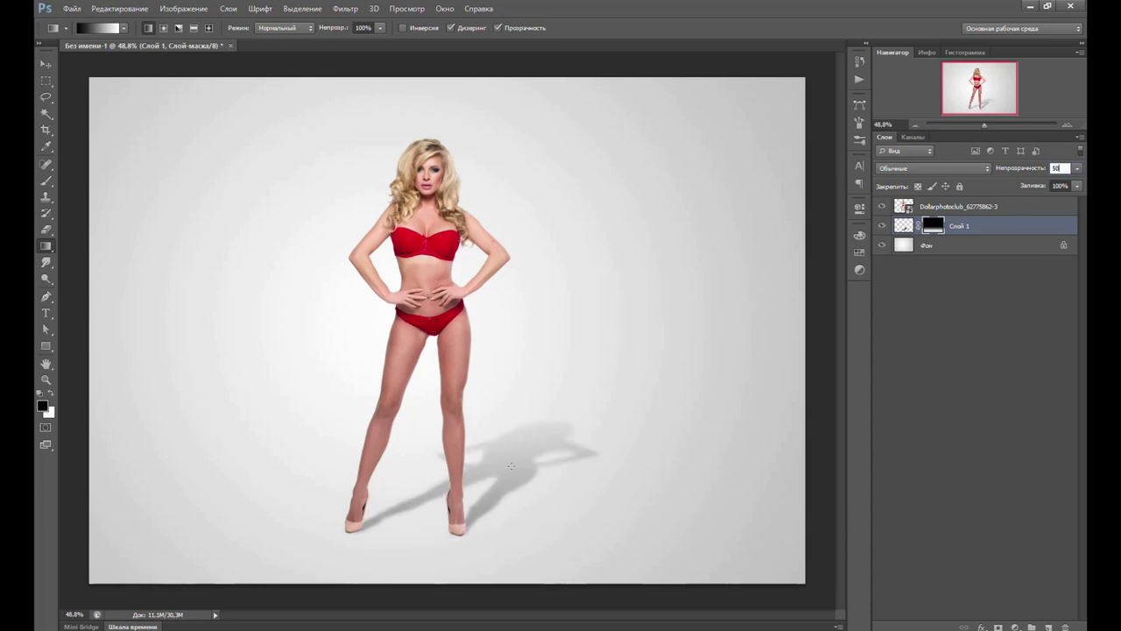
{"action": "type", "text": "v"}
{"action": "left_click", "coordinate": [902, 226]}
{"action": "left_click", "coordinate": [936, 226]}
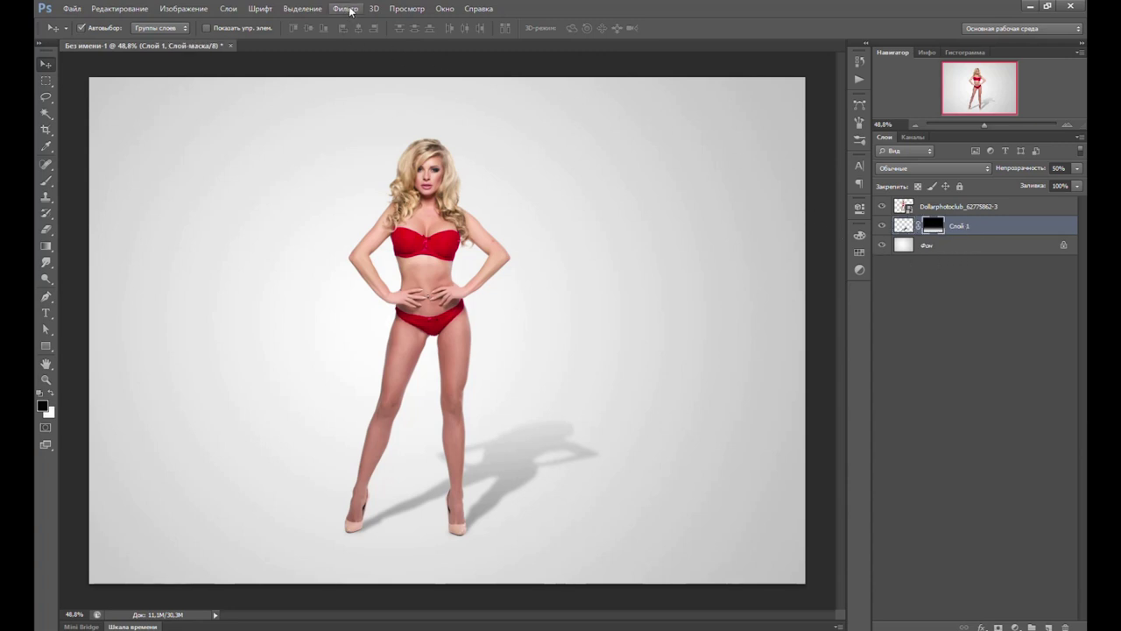
Target the Слой 1 pixels and apply a second, stronger Gaussian blur to the shadow
{"action": "left_click", "coordinate": [906, 226]}
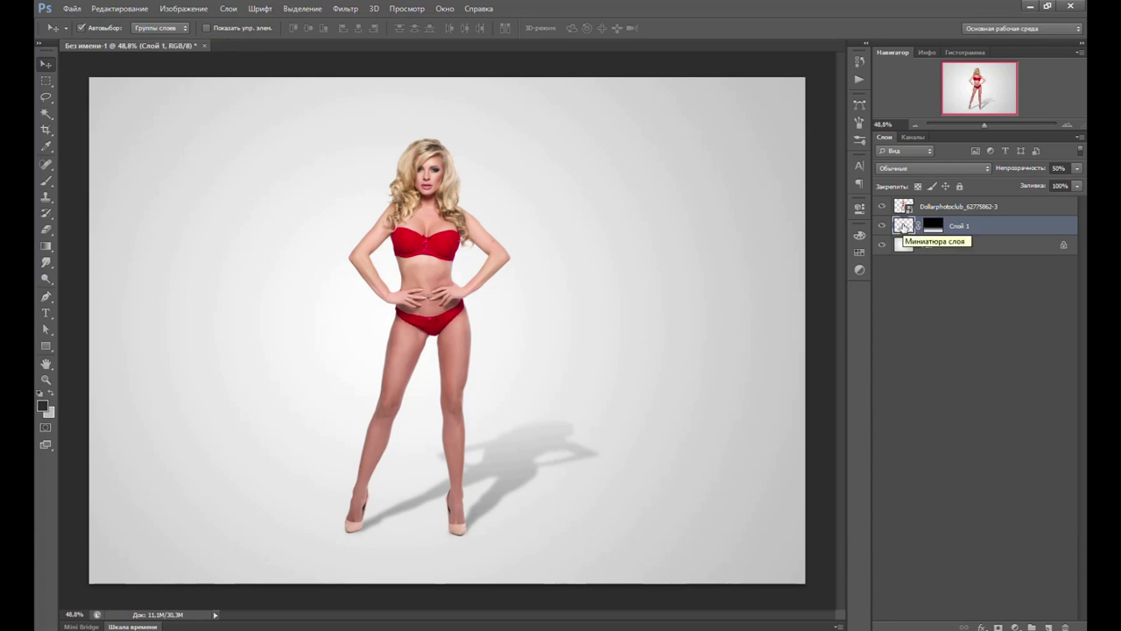
{"action": "left_click", "coordinate": [345, 8]}
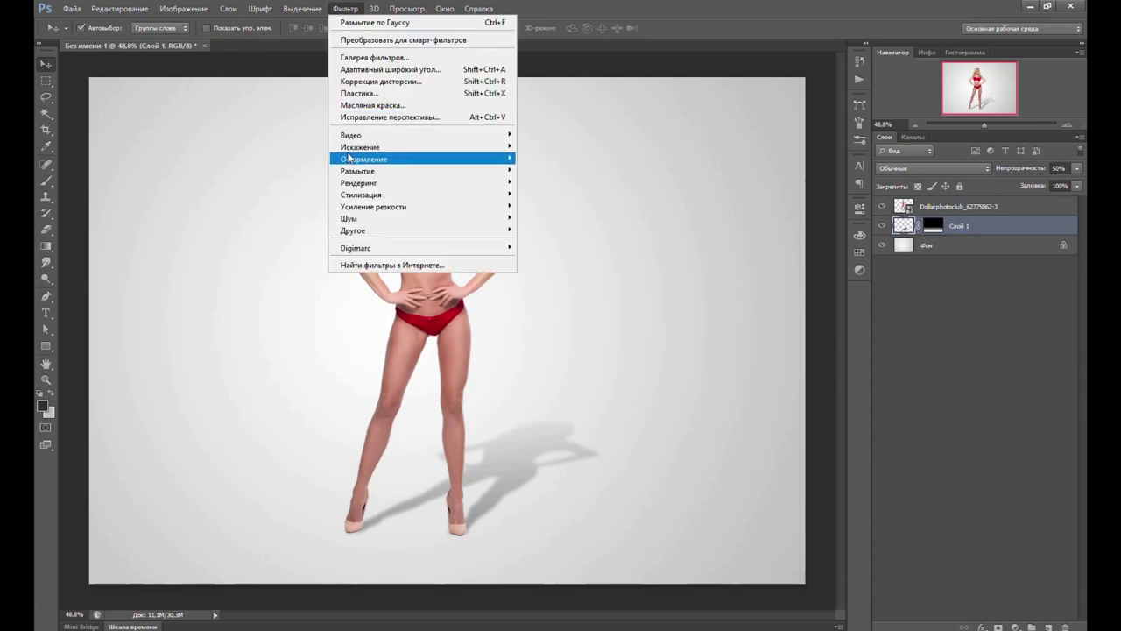
{"action": "mouse_move", "coordinate": [357, 171]}
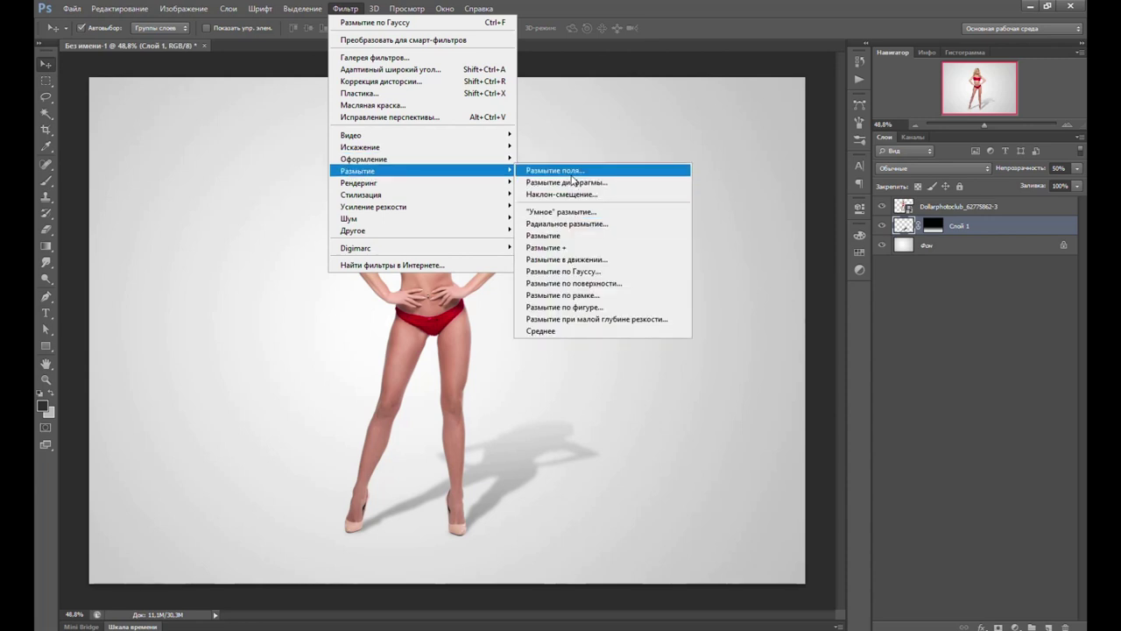
{"action": "left_click", "coordinate": [563, 272]}
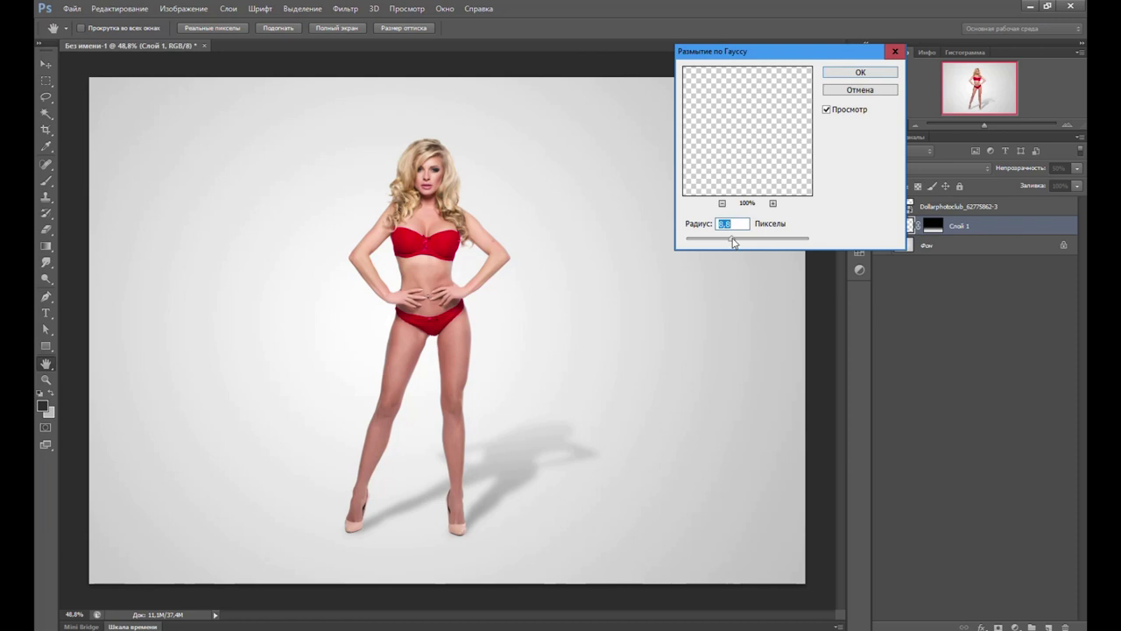
{"action": "left_click", "coordinate": [865, 74]}
{"action": "key", "text": "v"}
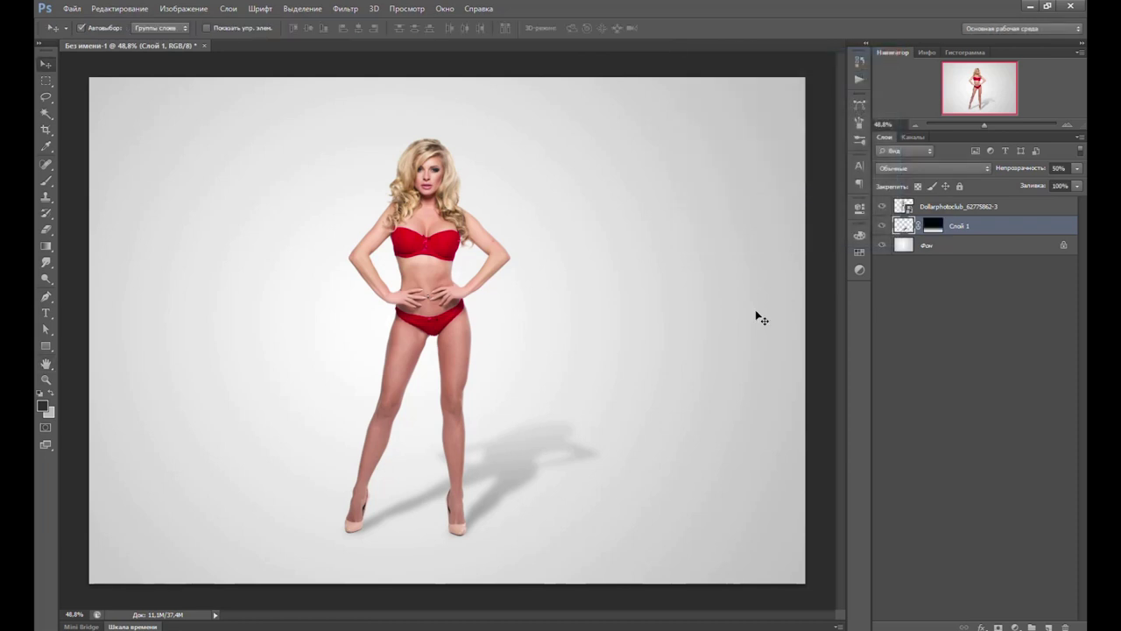